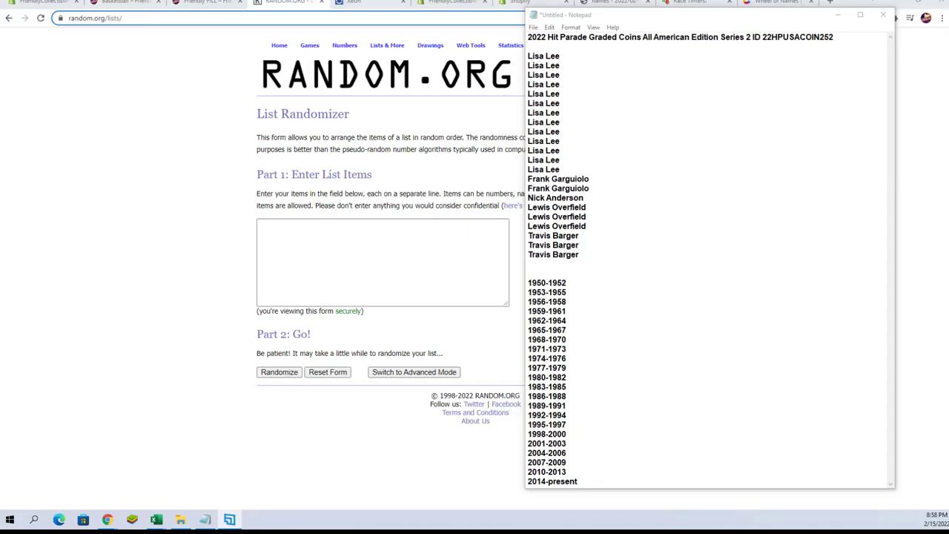
- Copy the 22 owner names from Notepad into the List Randomizer box, removing the trailing blank line
left_click(582, 263)
left_click_drag(582, 263, 530, 56)
right_click(531, 56)
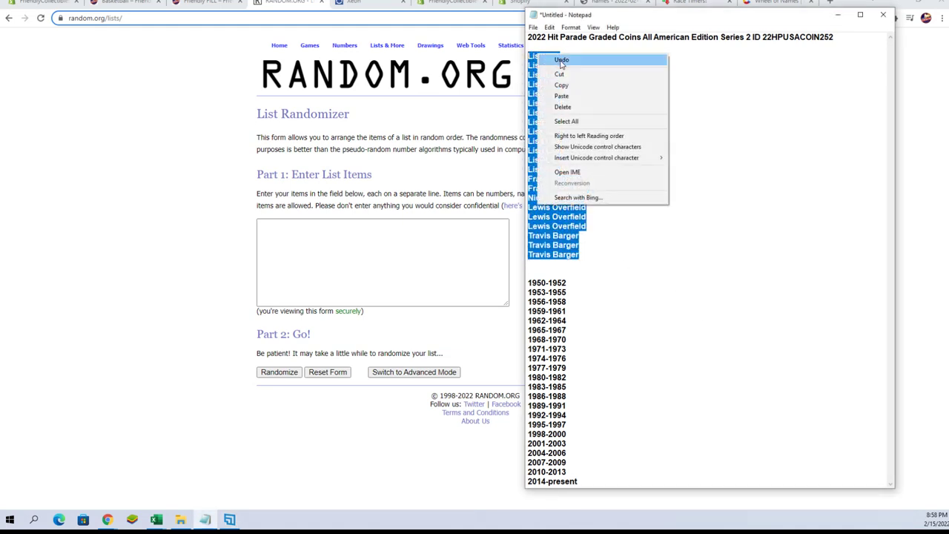
left_click(569, 87)
left_click(283, 231)
right_click(282, 230)
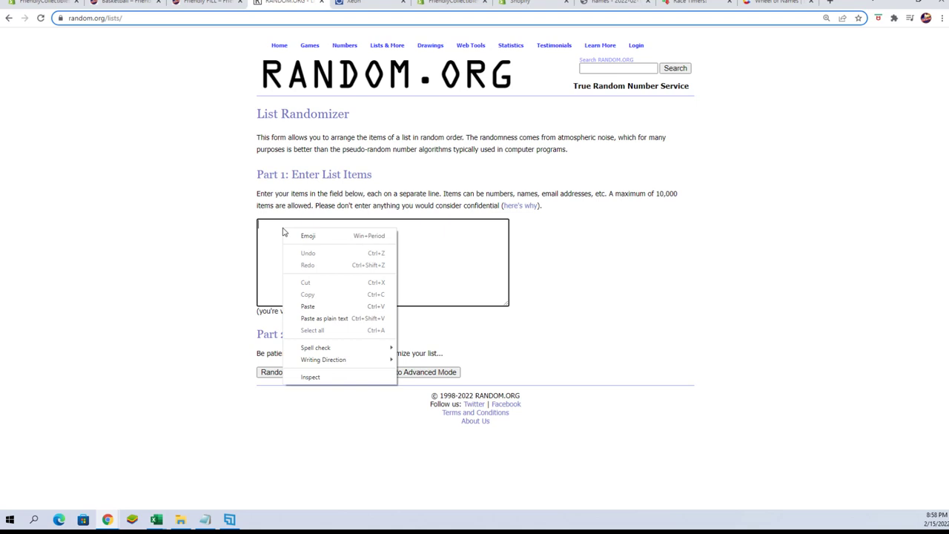
left_click(312, 306)
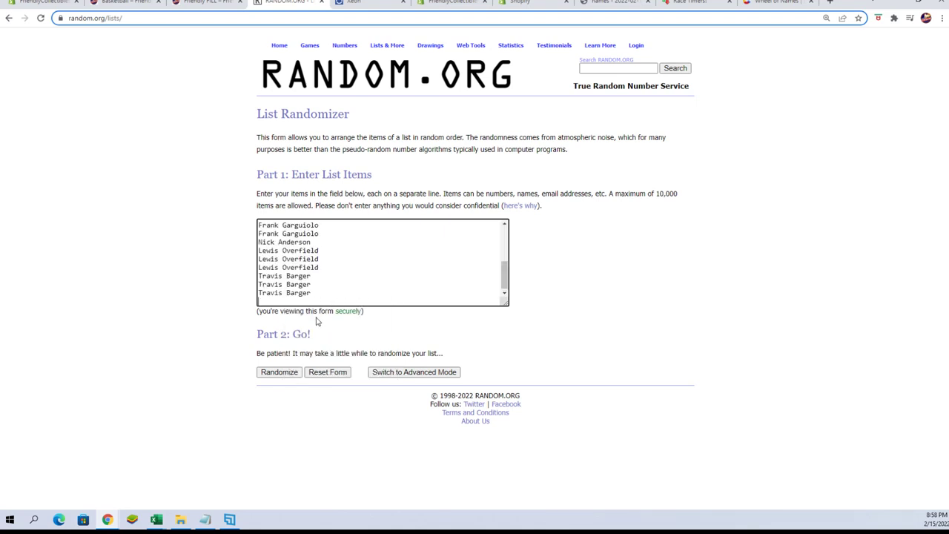
key("BackSpace")
- Randomize the owner names seven times and copy the final shuffled list
left_click(280, 373)
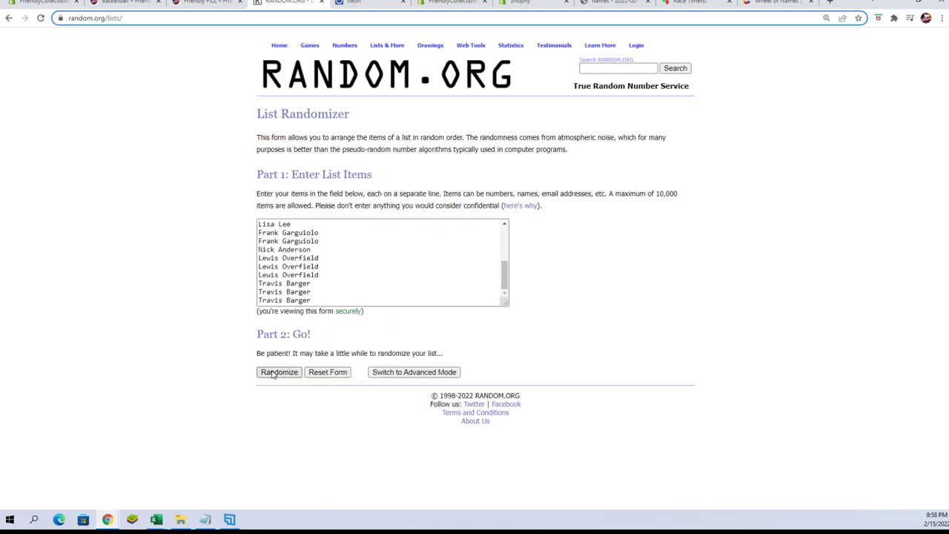
left_click(268, 399)
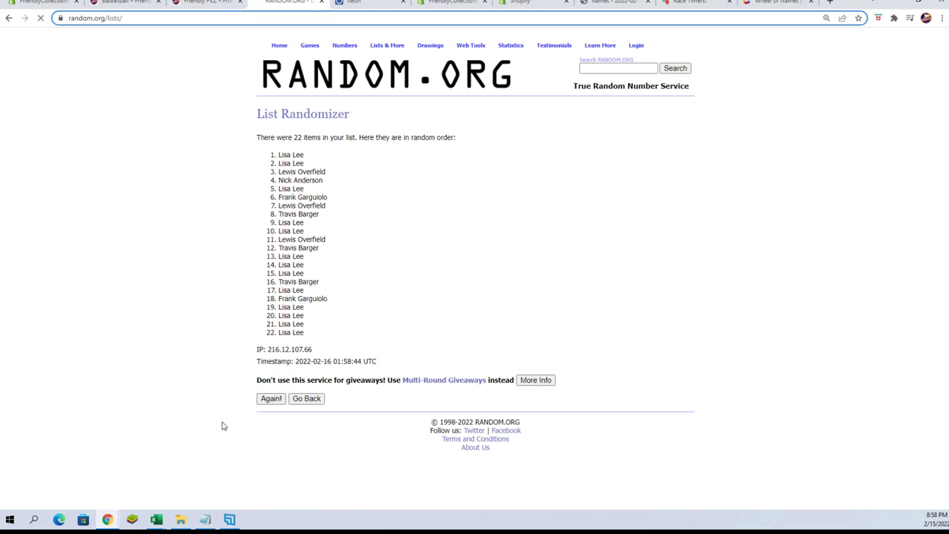
left_click(273, 418)
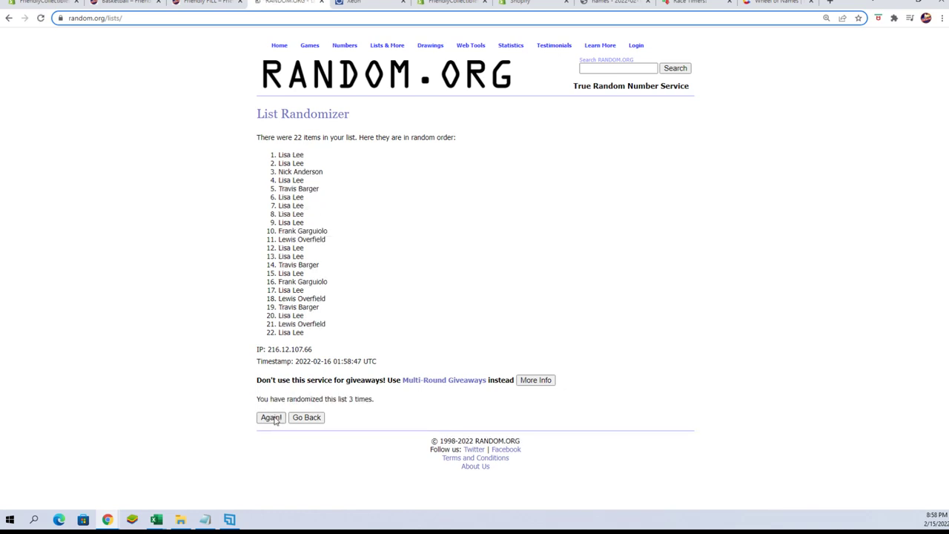
left_click(273, 418)
left_click(274, 419)
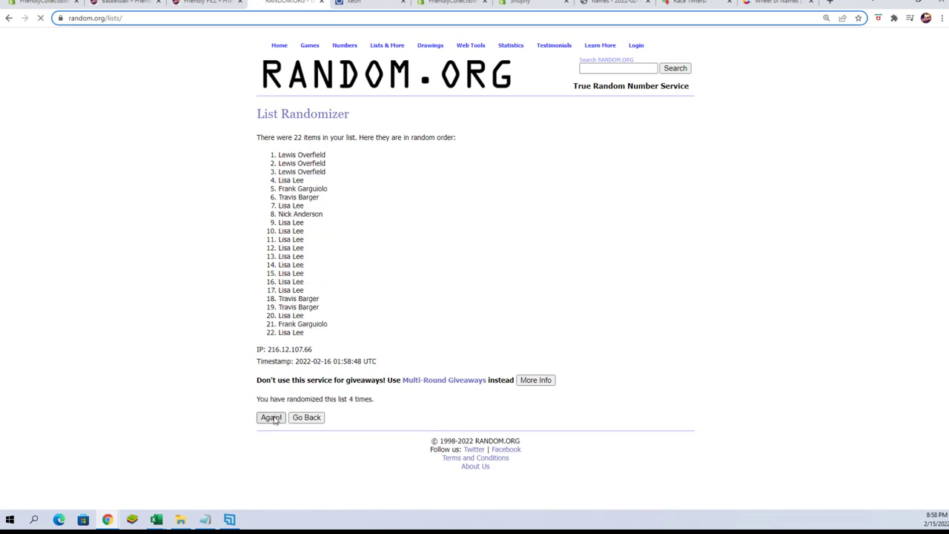
left_click(273, 419)
left_click(272, 419)
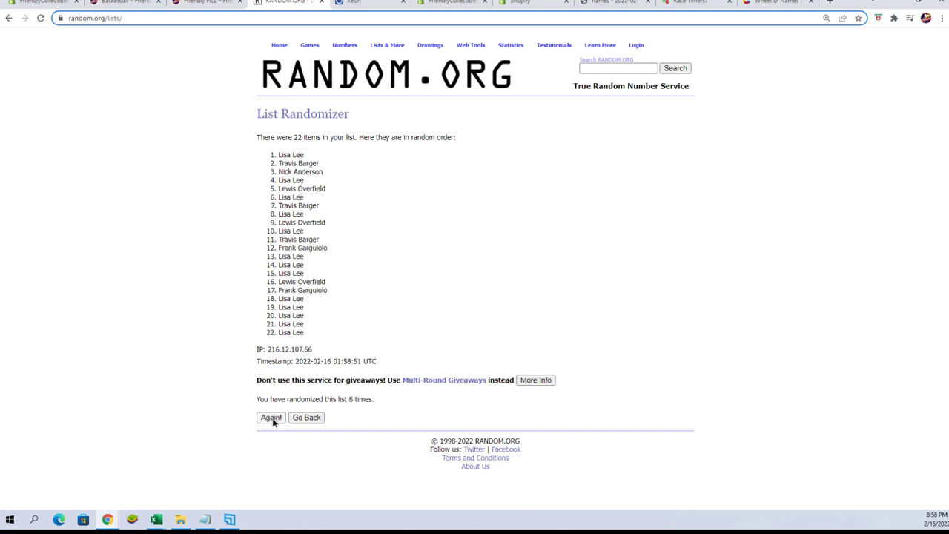
left_click_drag(308, 335, 280, 154)
right_click(291, 156)
left_click(300, 161)
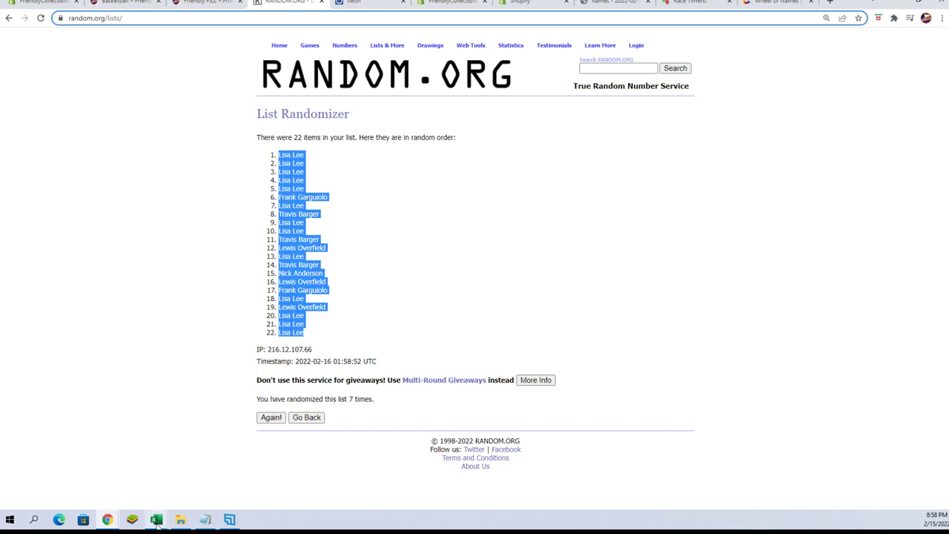
- Paste Special the shuffled owner names as Text into A2 of the MASTER LIST YEARS sheet
mouse_move(169, 519)
left_click(178, 486)
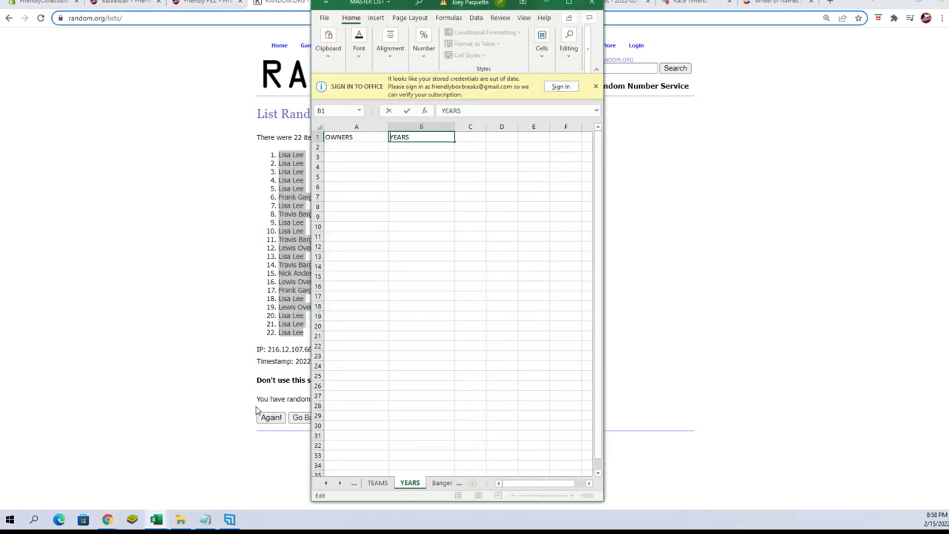
left_click(332, 147)
right_click(332, 146)
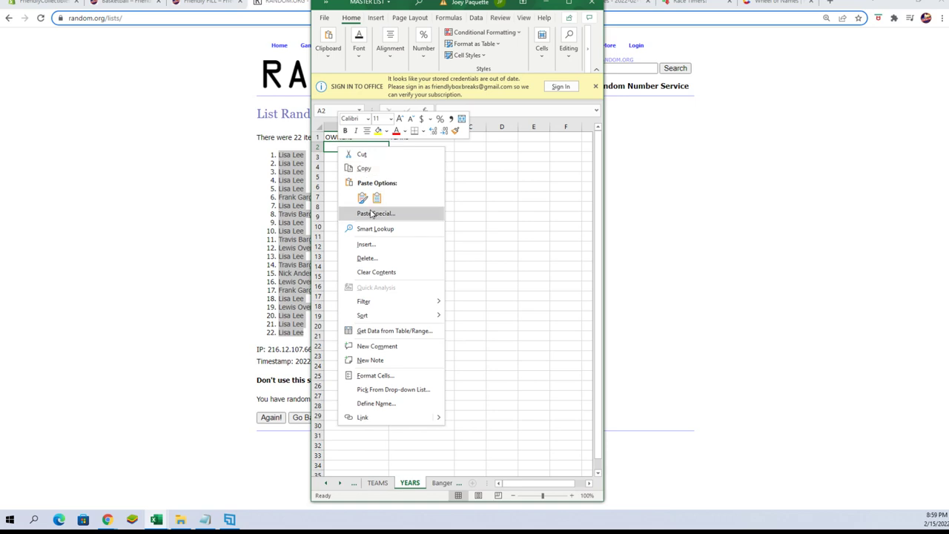
left_click(374, 212)
left_click(300, 159)
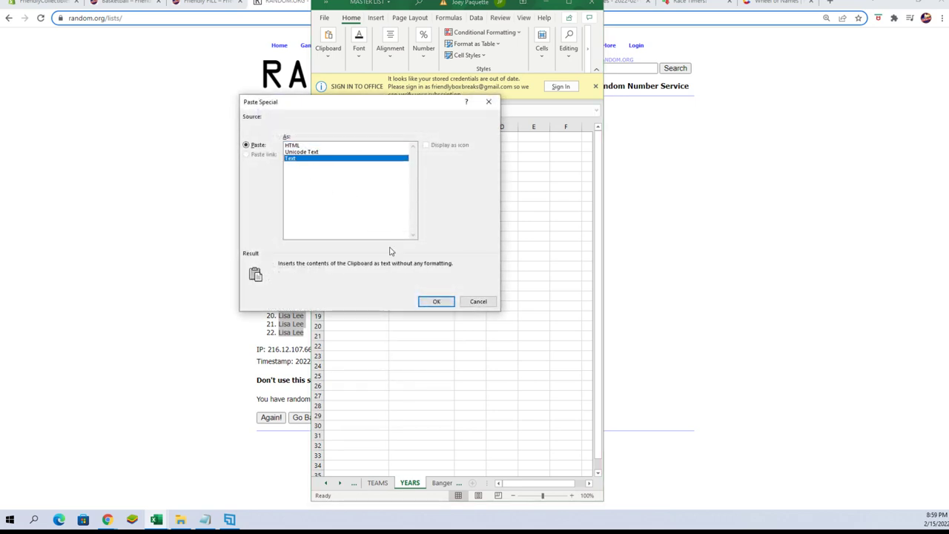
left_click(436, 301)
left_click(689, 254)
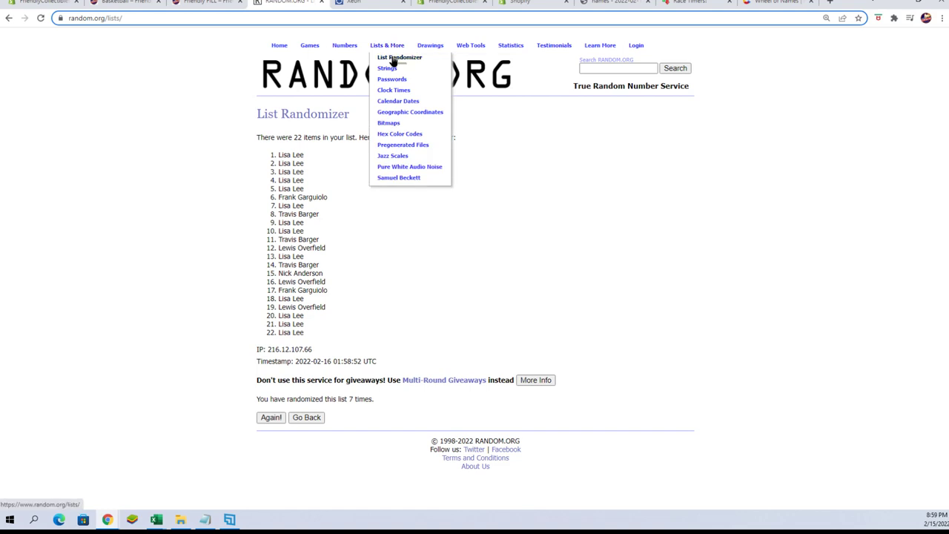
- Reload the List Randomizer and paste in the year ranges from 1950-1952 to 2014-present
left_click(394, 58)
left_click(203, 519)
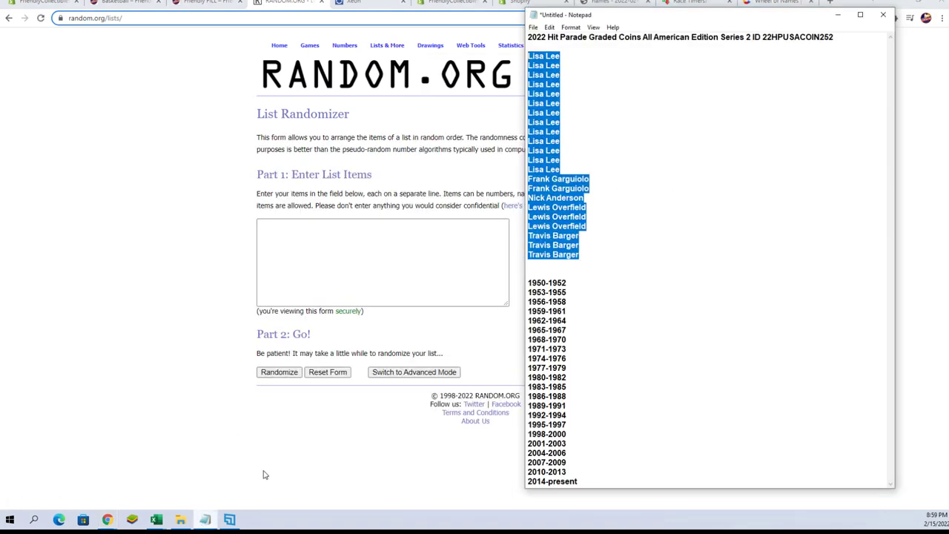
left_click_drag(529, 286, 581, 481)
right_click(545, 249)
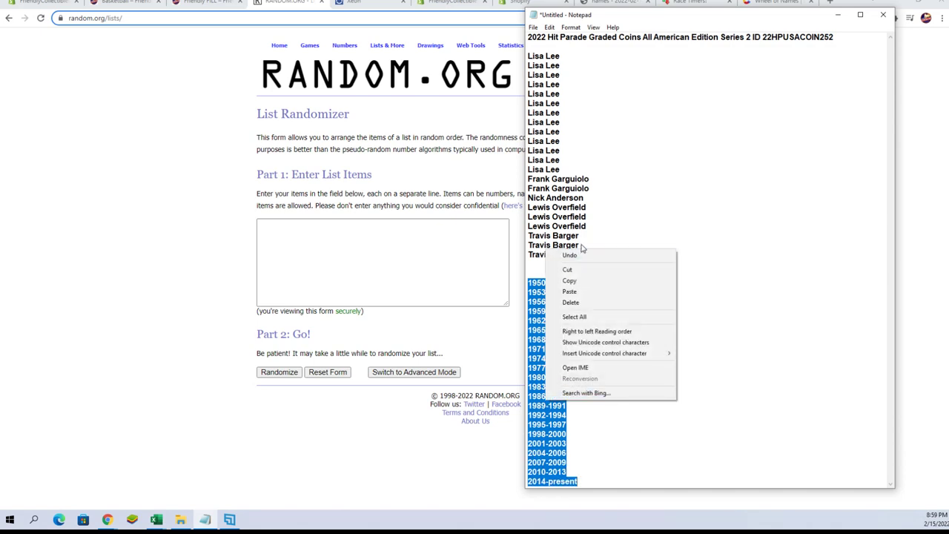
left_click(567, 279)
right_click(275, 224)
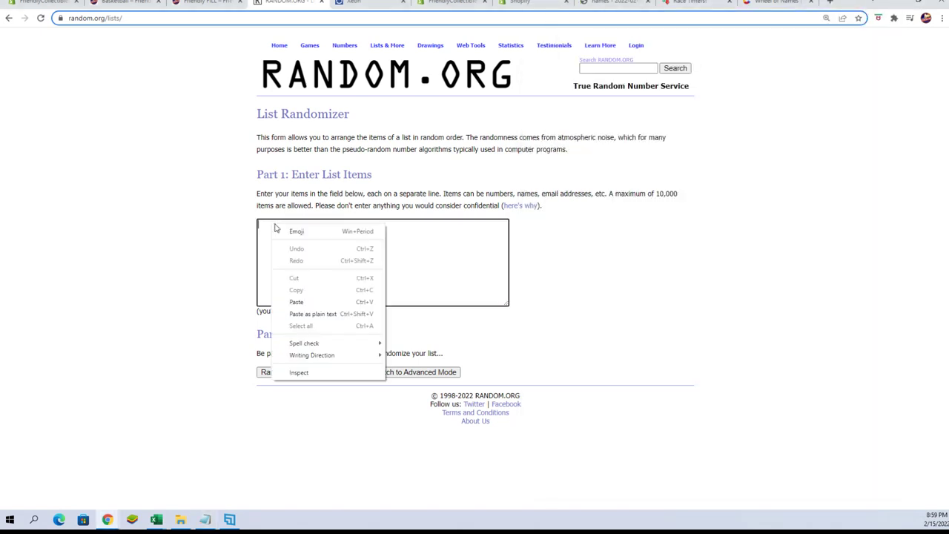
left_click(302, 303)
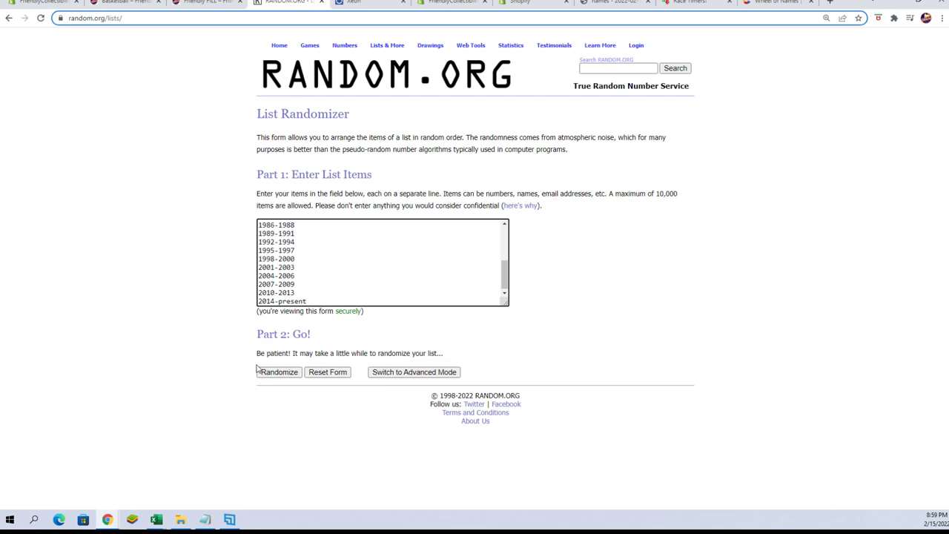
- Randomize the year ranges seven times and copy the shuffled list
left_click(264, 371)
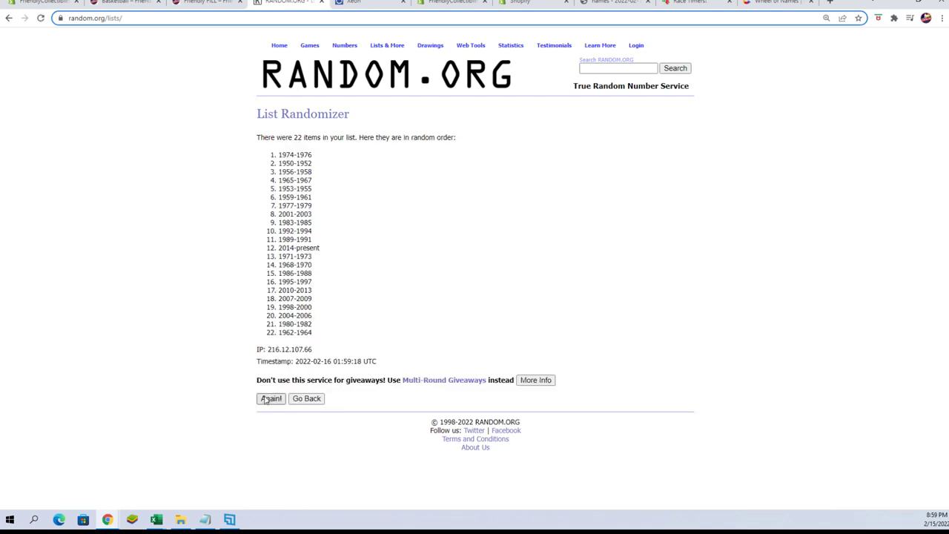
left_click(271, 399)
left_click(272, 418)
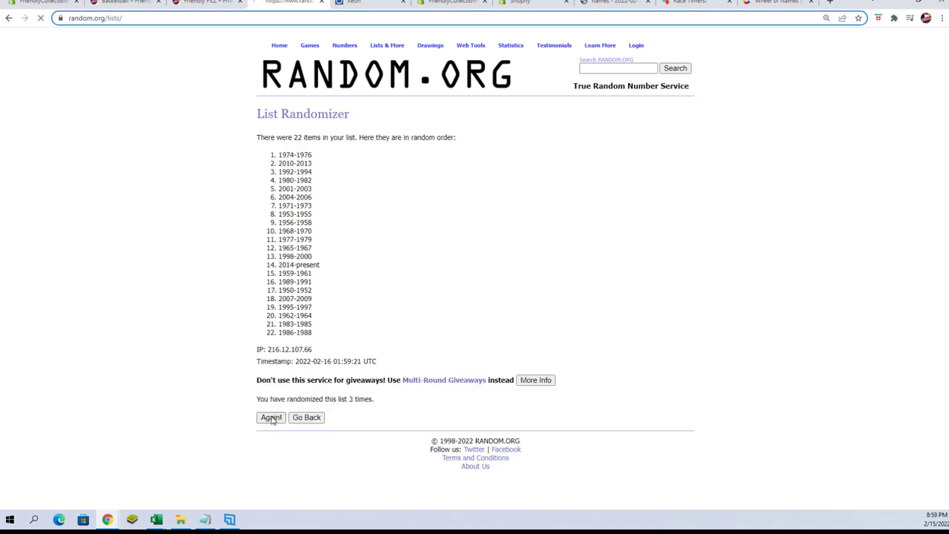
left_click(271, 417)
left_click(271, 418)
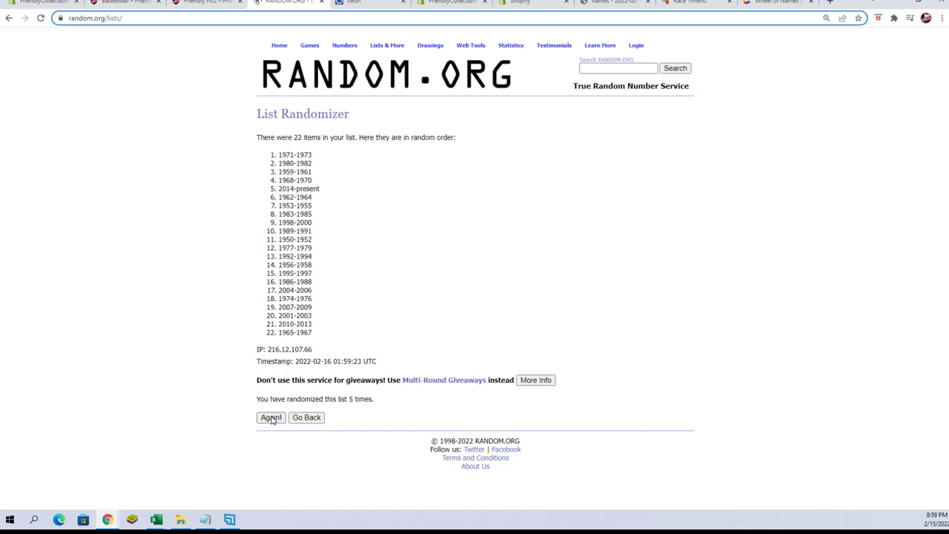
left_click(271, 418)
left_click(271, 417)
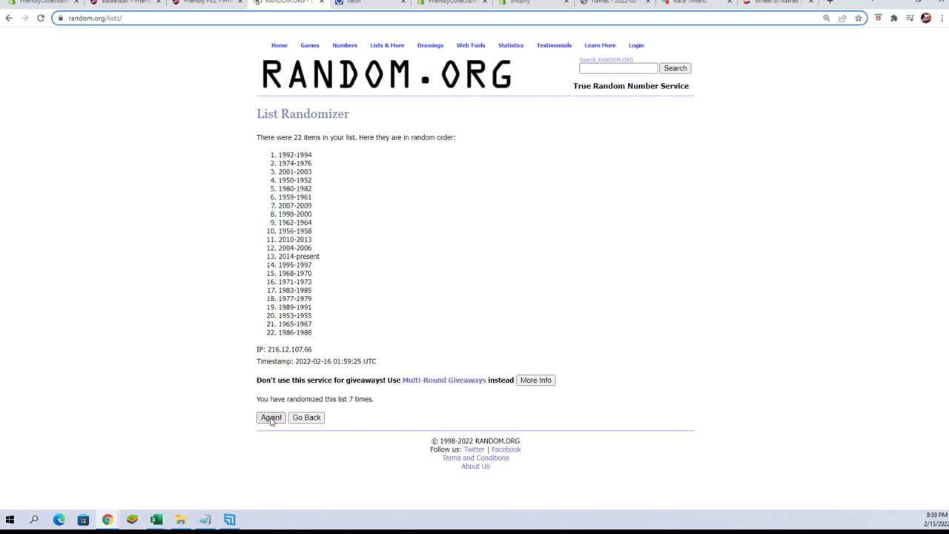
left_click_drag(313, 335, 275, 158)
right_click(288, 158)
left_click(299, 165)
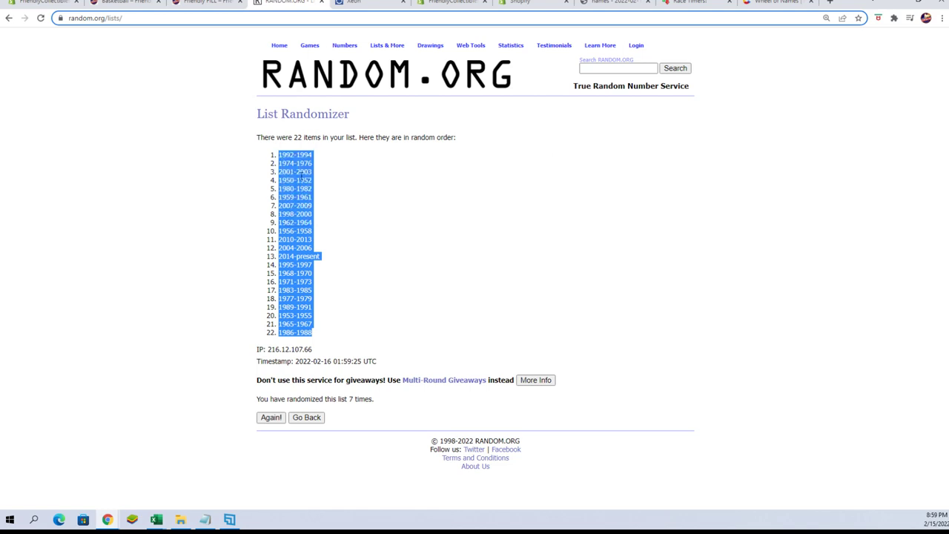
- Paste Special the shuffled year ranges as Text into B2 of the YEARS sheet
mouse_move(166, 521)
left_click(193, 488)
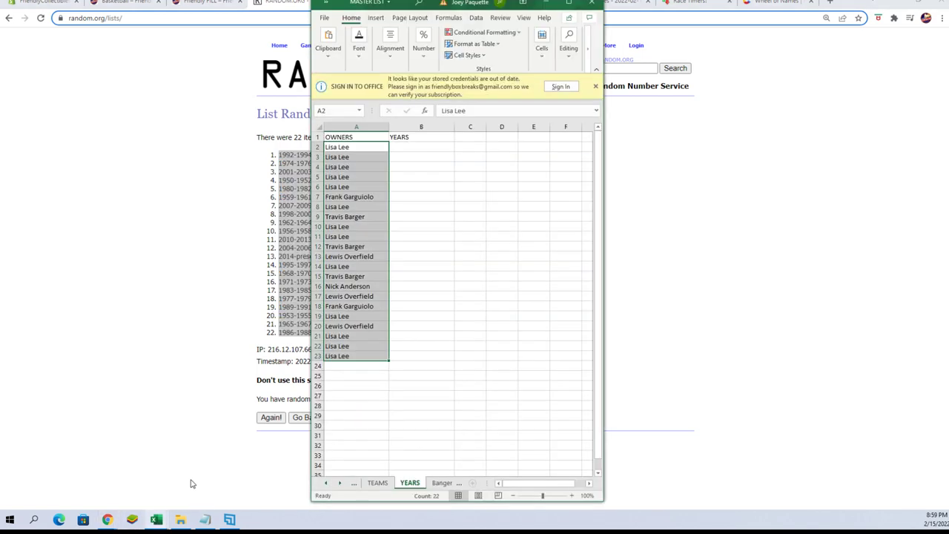
left_click(401, 146)
right_click(400, 146)
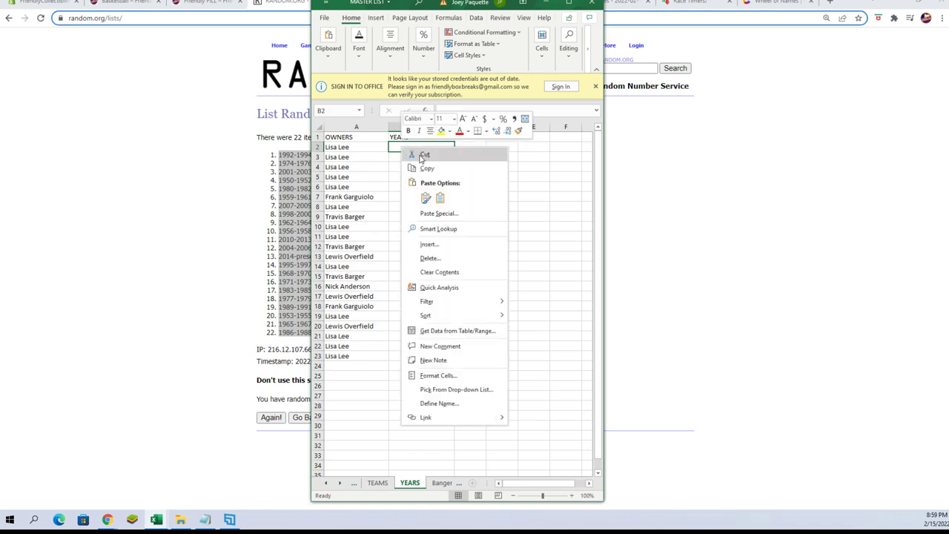
left_click(430, 216)
left_click(353, 164)
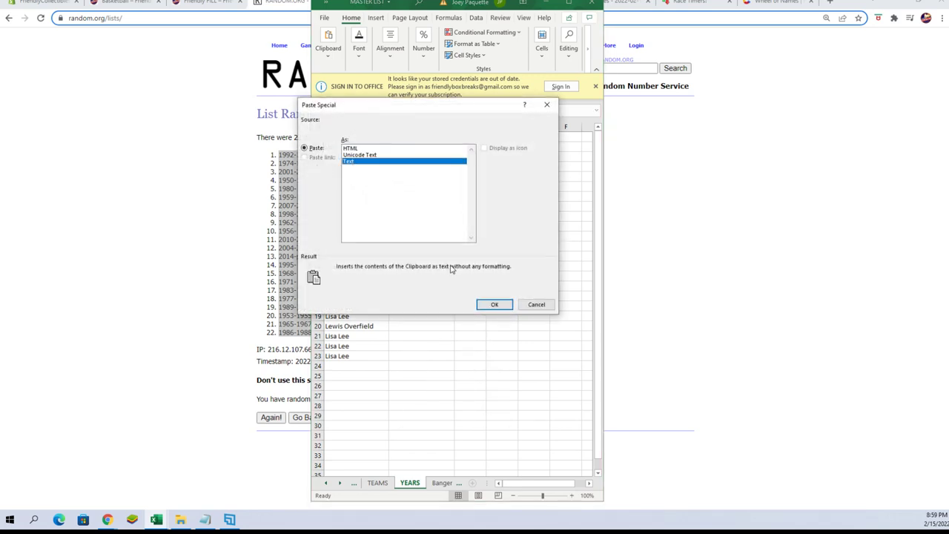
left_click(494, 304)
left_click(337, 134)
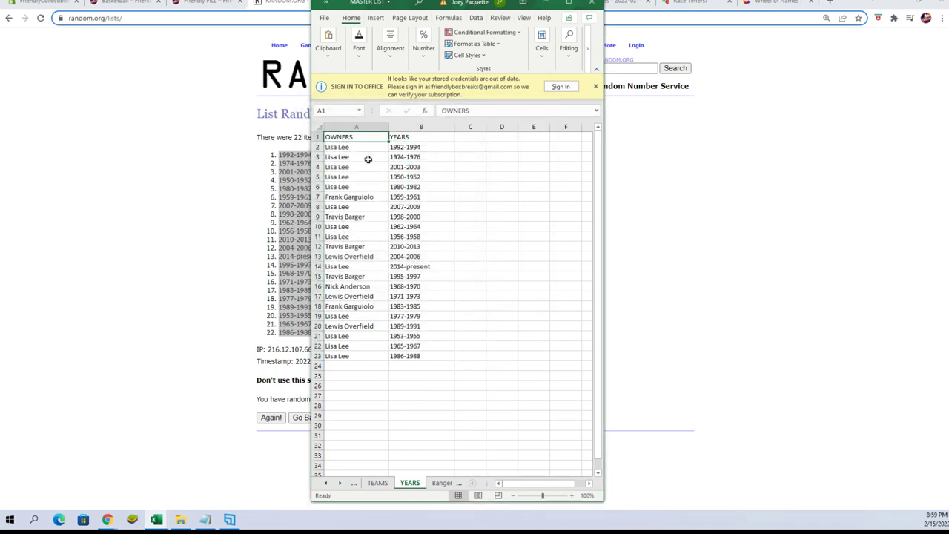